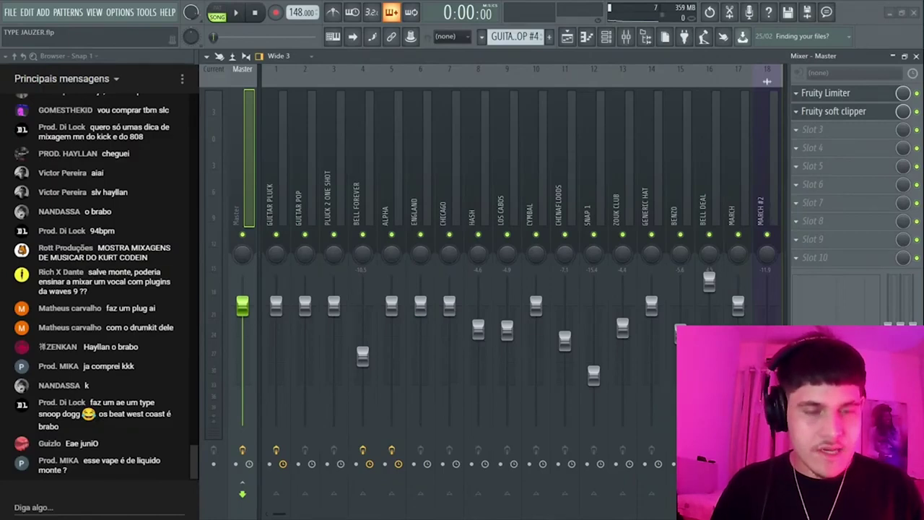
# - Review the effect chains on the individual mixer inserts, from the guitar pluck across to the drum tracks
pyautogui.click(273, 166)
pyautogui.click(352, 167)
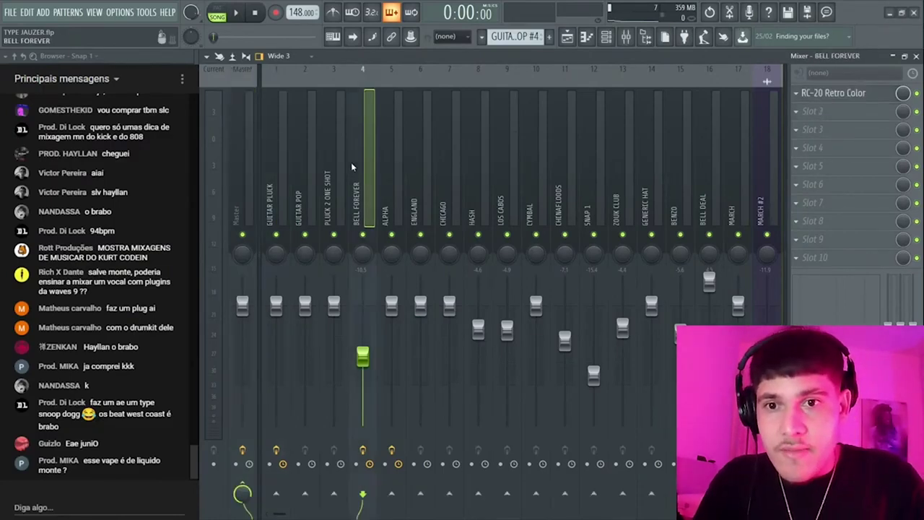
pyautogui.click(419, 168)
pyautogui.click(502, 189)
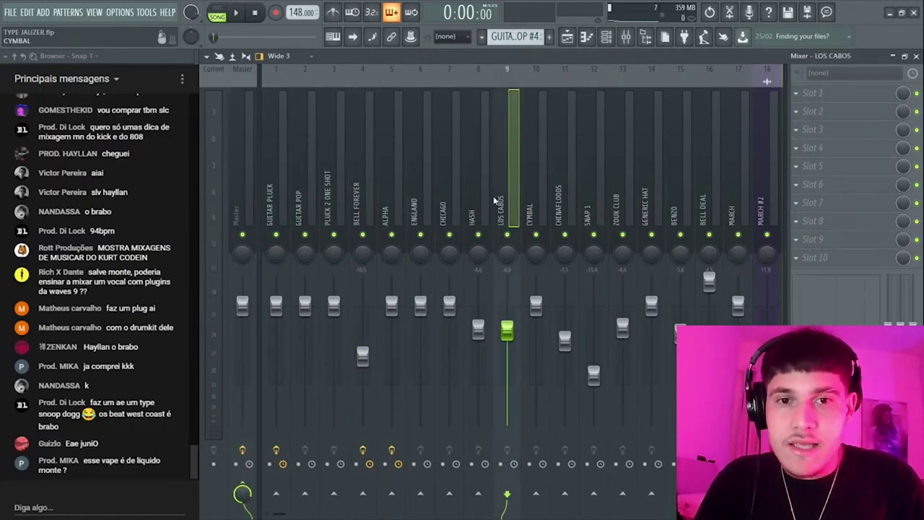
pyautogui.click(451, 189)
pyautogui.click(496, 180)
pyautogui.click(473, 181)
pyautogui.click(446, 180)
# - Replace the Master's limiter and soft clipper with a Fruity parametric EQ 2 using the "20Hz + 18kHz cut" preset
pyautogui.click(242, 173)
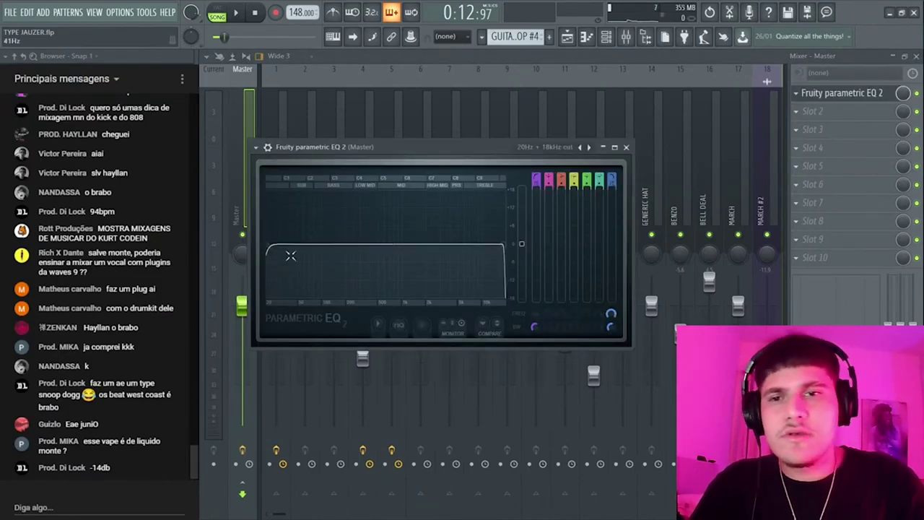
pyautogui.click(626, 147)
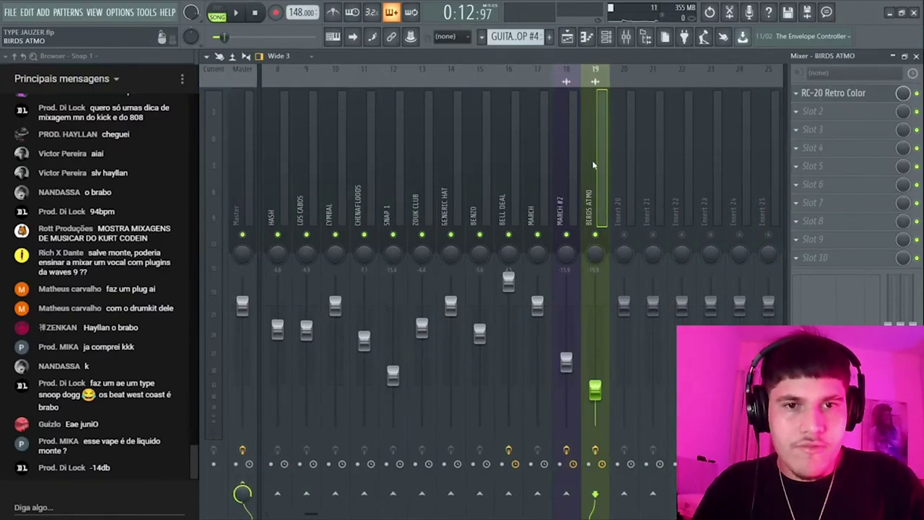
# - Add IMPusher Stereo after the EQ on the Master track and set its Push mode to Limit
pyautogui.scroll(18, 505, 165)
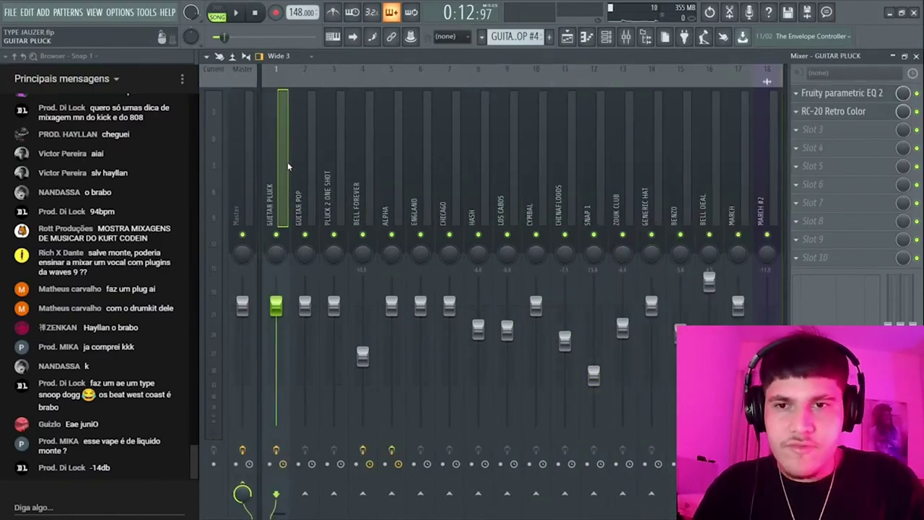
pyautogui.click(258, 165)
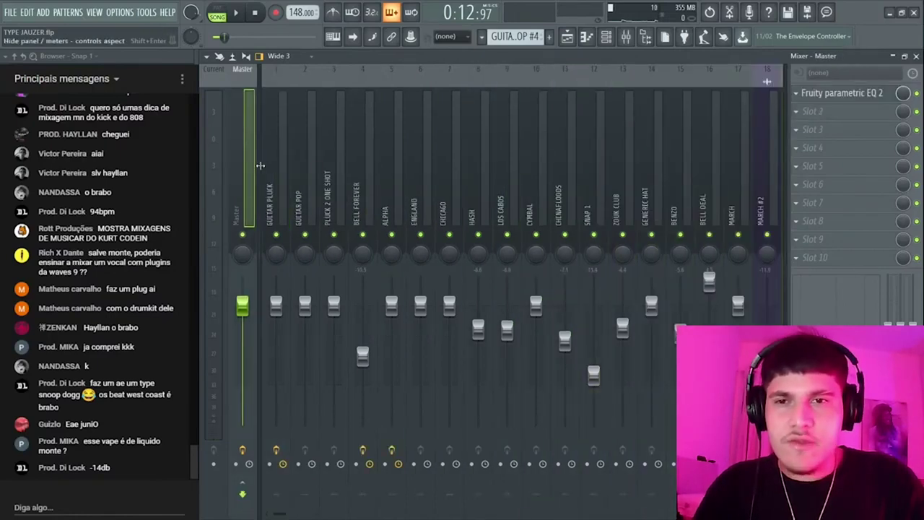
pyautogui.click(352, 140)
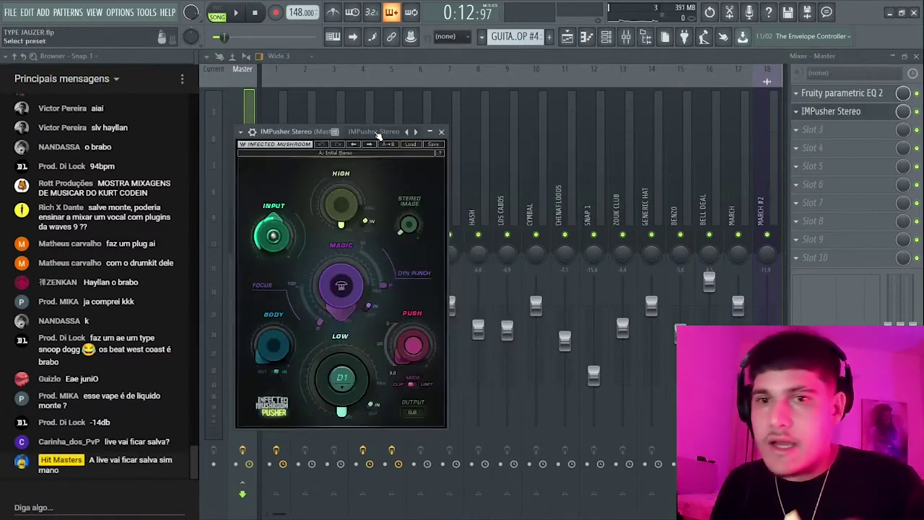
pyautogui.moveTo(413, 348); pyautogui.dragTo(413, 345)
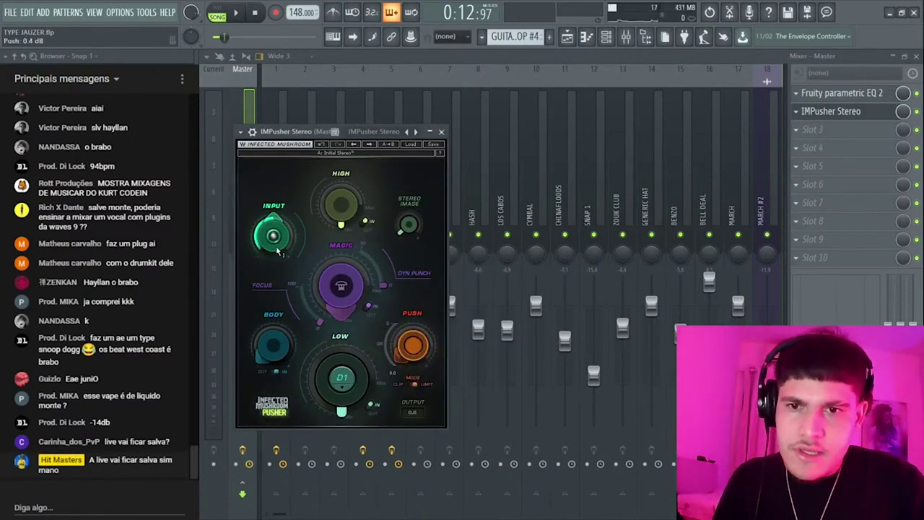
# - While the song plays, raise IMPusher's Push to about 14.4 dB and increase its Magic and Dyn Punch amounts
pyautogui.press('space')
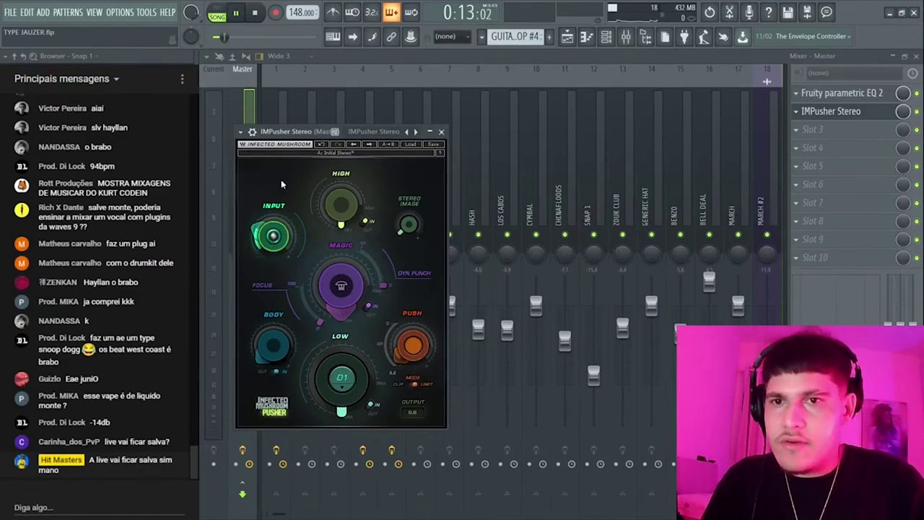
pyautogui.press('space')
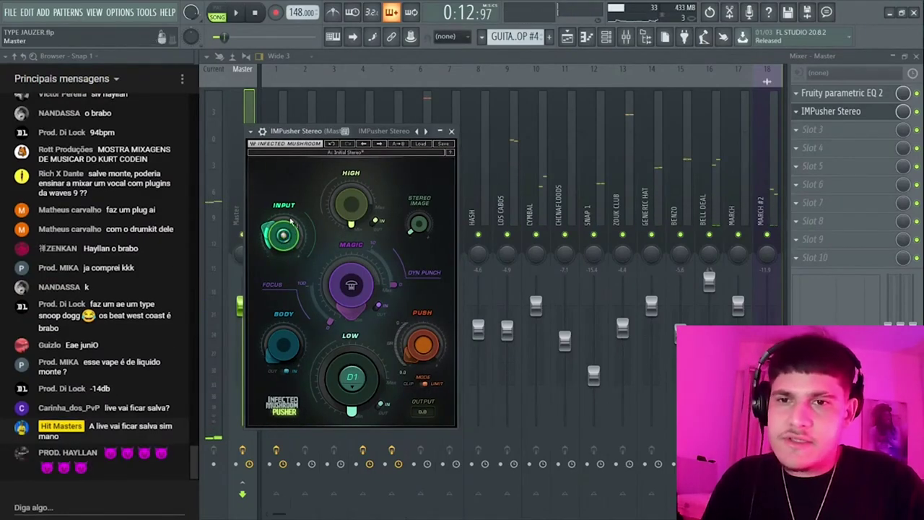
pyautogui.press('space')
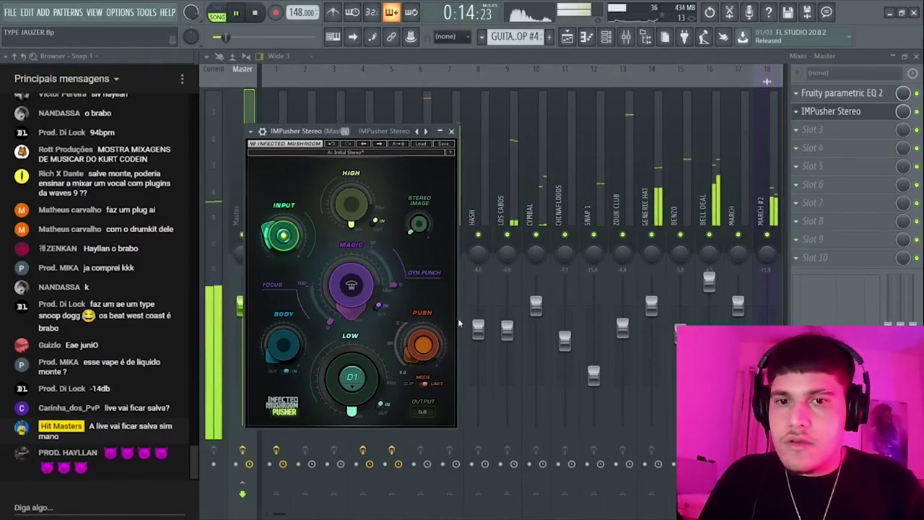
pyautogui.moveTo(423, 345)
pyautogui.mouseDown()
pyautogui.moveTo(423, 319)
pyautogui.moveTo(416, 347)
pyautogui.mouseUp()
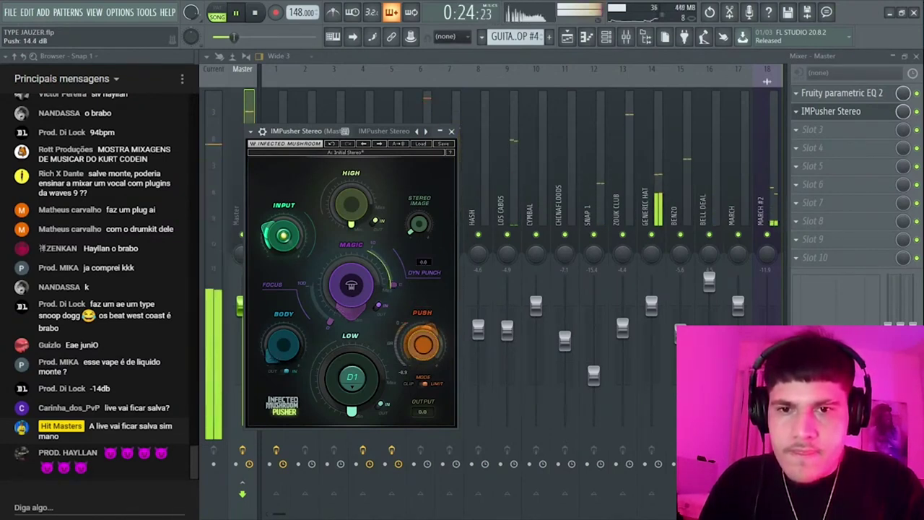
pyautogui.moveTo(351, 286); pyautogui.dragTo(351, 270)
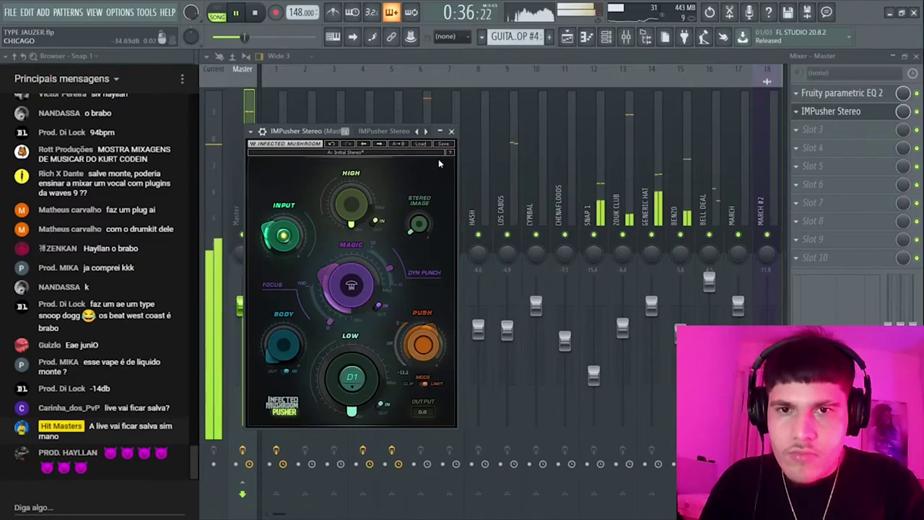
pyautogui.click(451, 130)
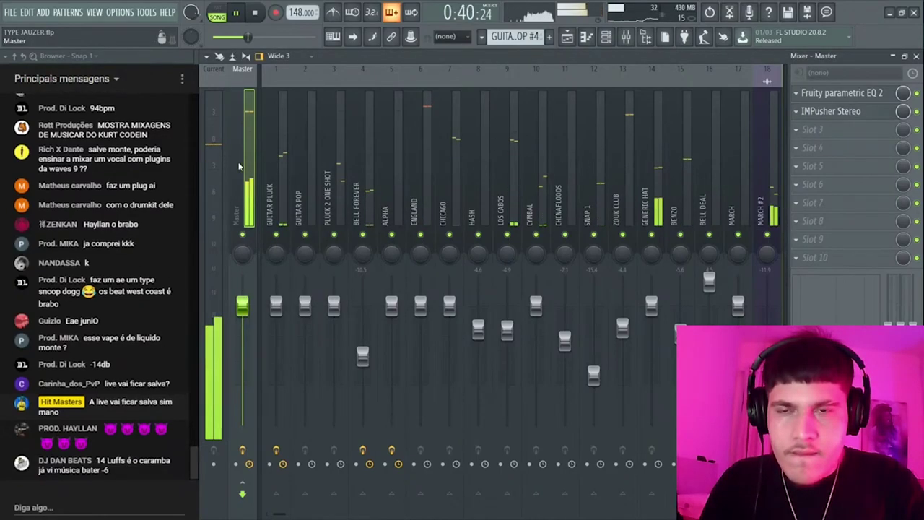
pyautogui.press('space')
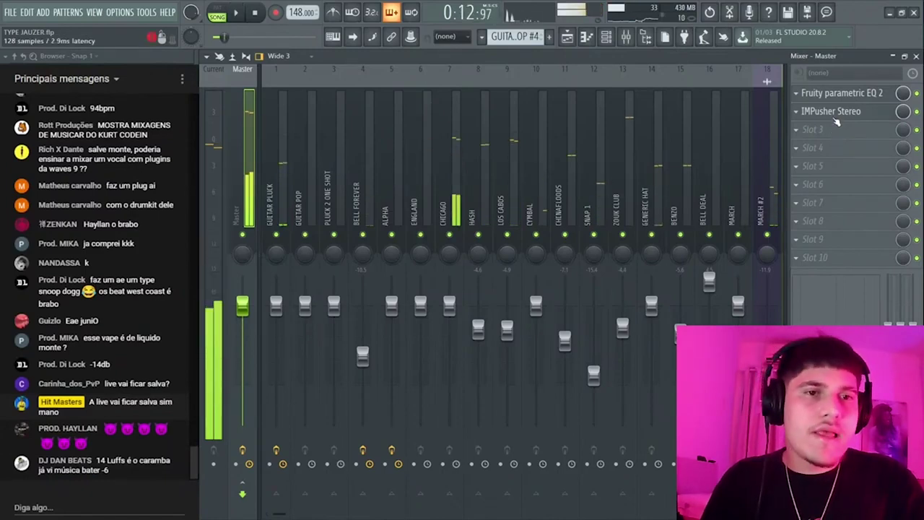
pyautogui.click(830, 112)
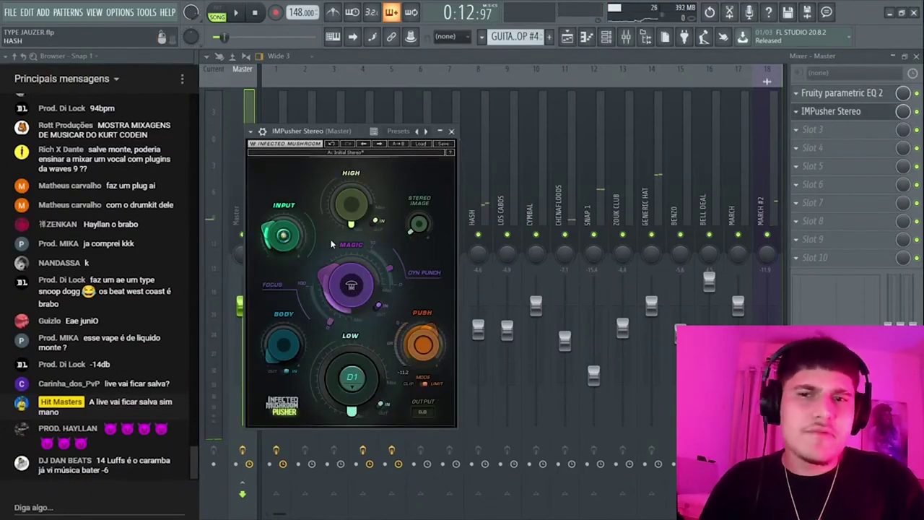
pyautogui.click(451, 131)
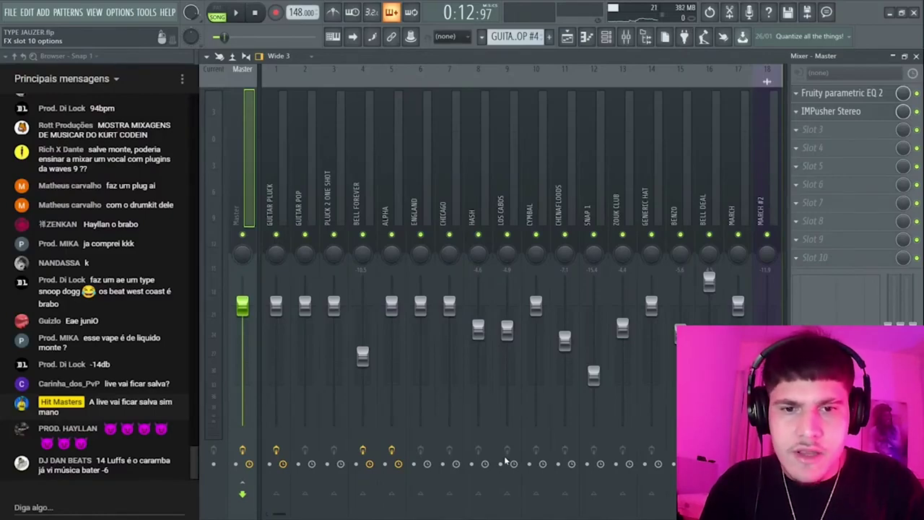
# - Add WLM Meter Stereo to slot 10 of the Master track and turn on its HPF pre-filter
pyautogui.moveTo(326, 148); pyautogui.dragTo(438, 136)
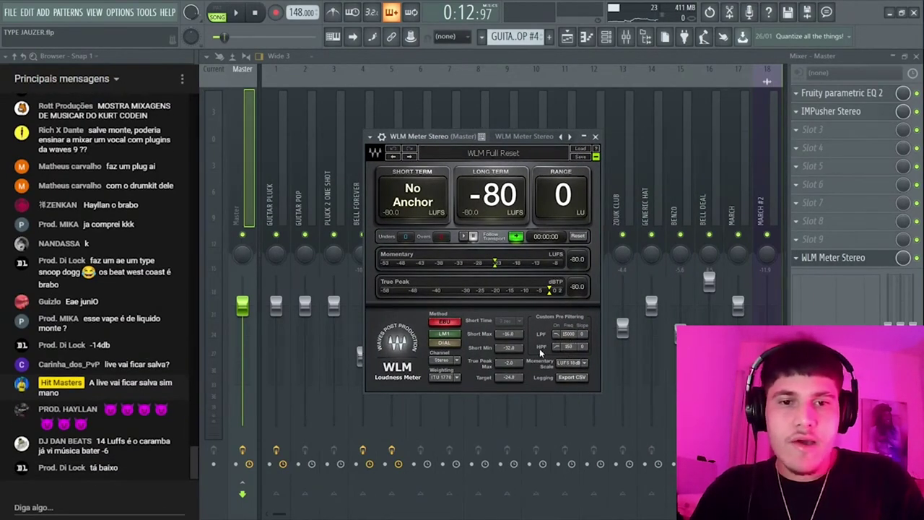
pyautogui.click(838, 92)
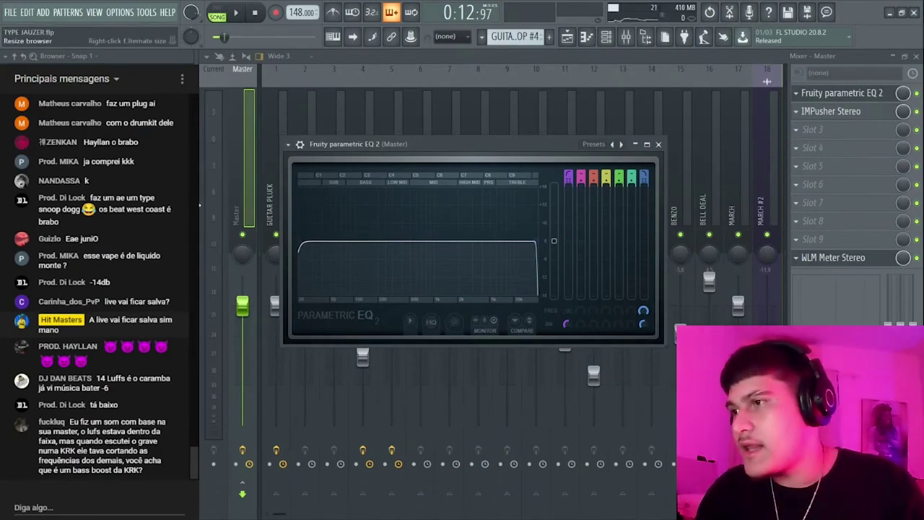
pyautogui.click(846, 261)
pyautogui.moveTo(435, 141); pyautogui.dragTo(377, 152)
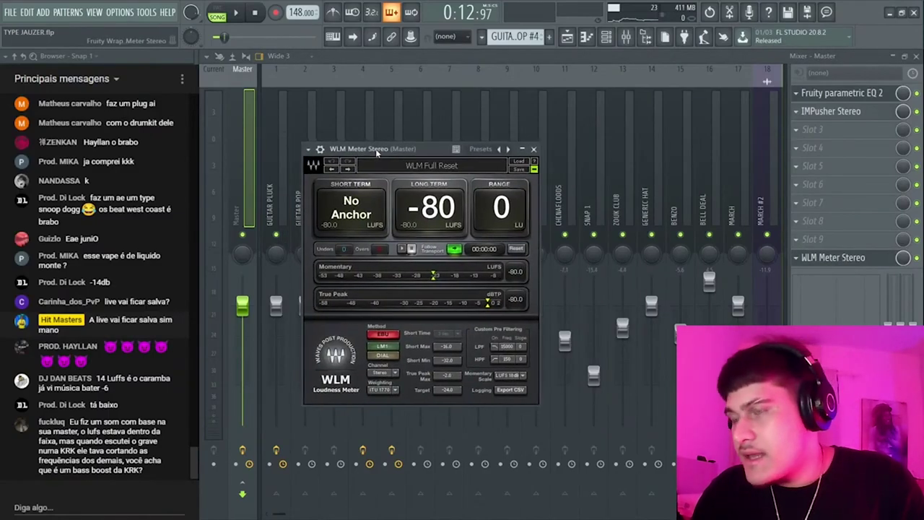
pyautogui.click(496, 358)
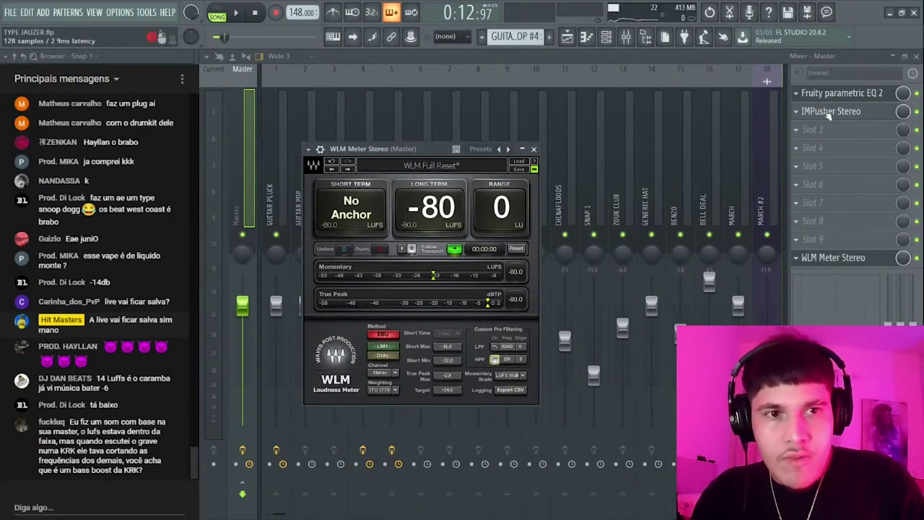
pyautogui.click(534, 148)
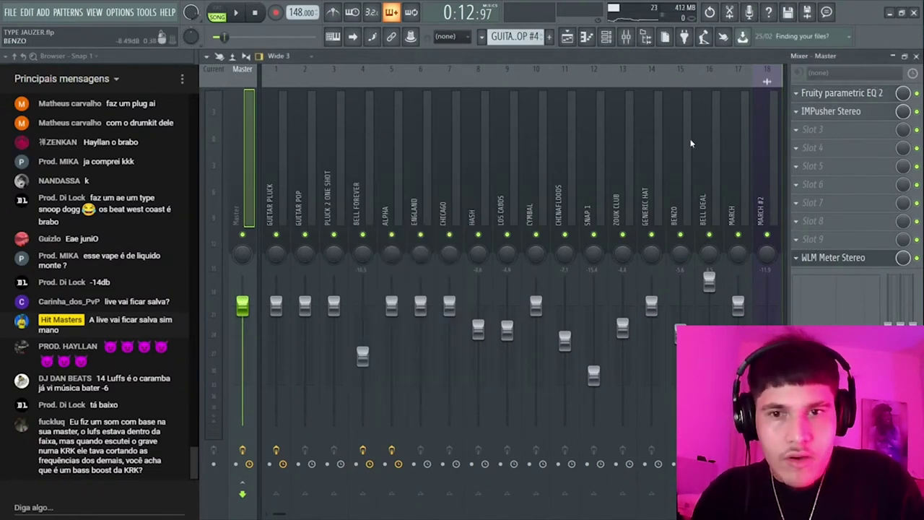
# - Check the low-end cut of the Master's Fruity parametric EQ 2 against the meter's pre-filter settings
pyautogui.click(812, 94)
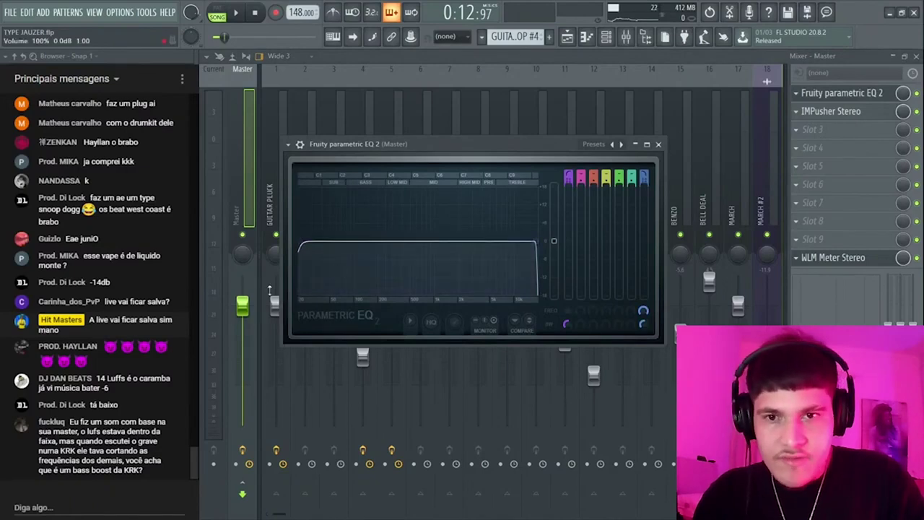
pyautogui.moveTo(301, 246); pyautogui.dragTo(319, 250)
pyautogui.click(827, 258)
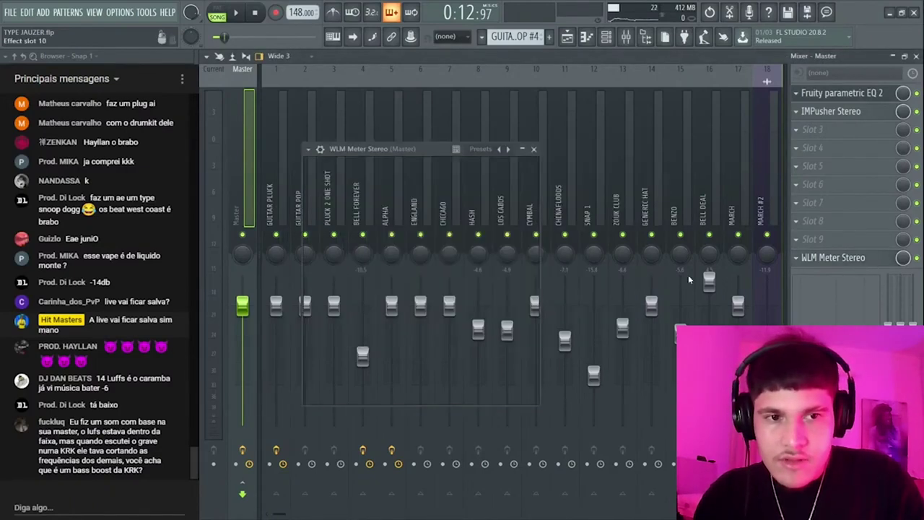
pyautogui.click(838, 92)
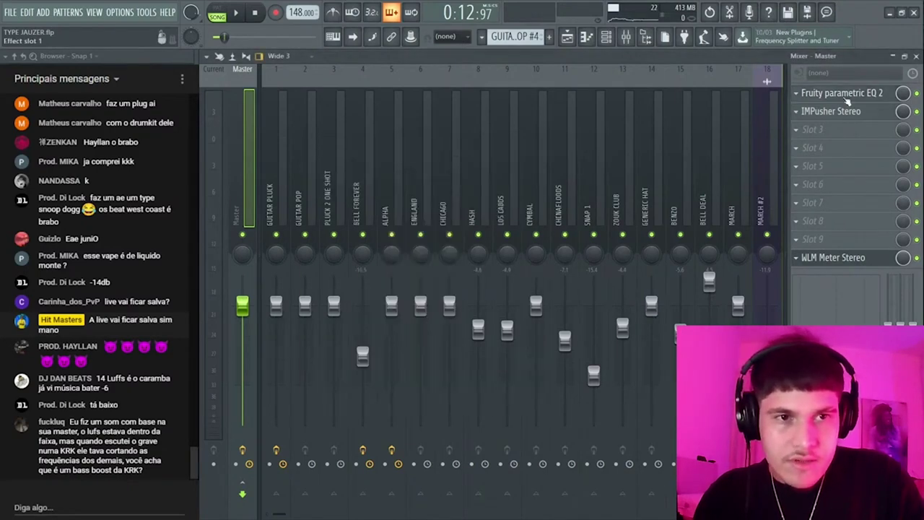
pyautogui.moveTo(318, 241); pyautogui.dragTo(299, 242)
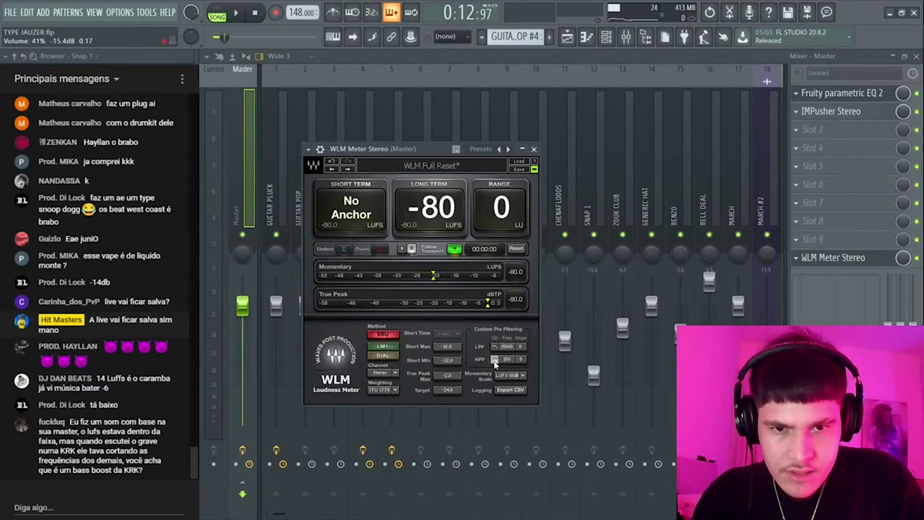
# - Set the WLM Meter's HPF frequency to 20 Hz and enable its LPF at 18000 Hz
pyautogui.click(495, 363)
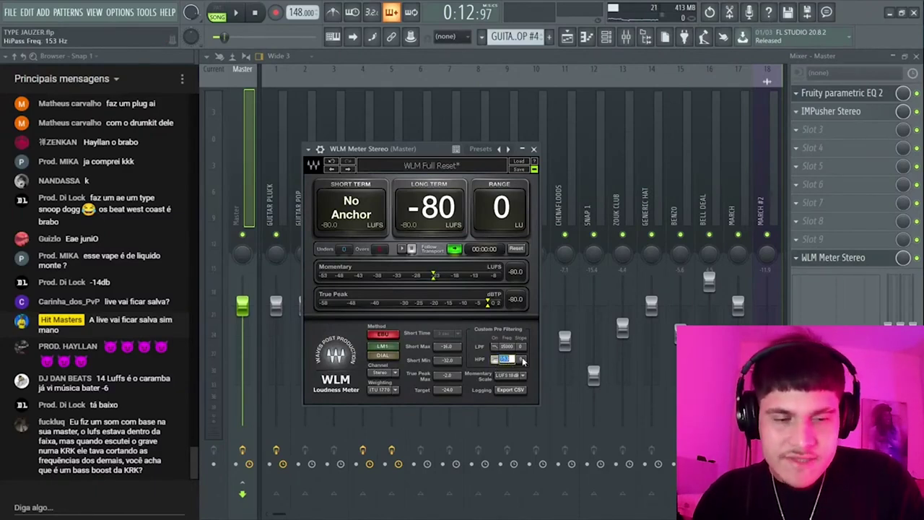
pyautogui.write('20')
pyautogui.press('Return')
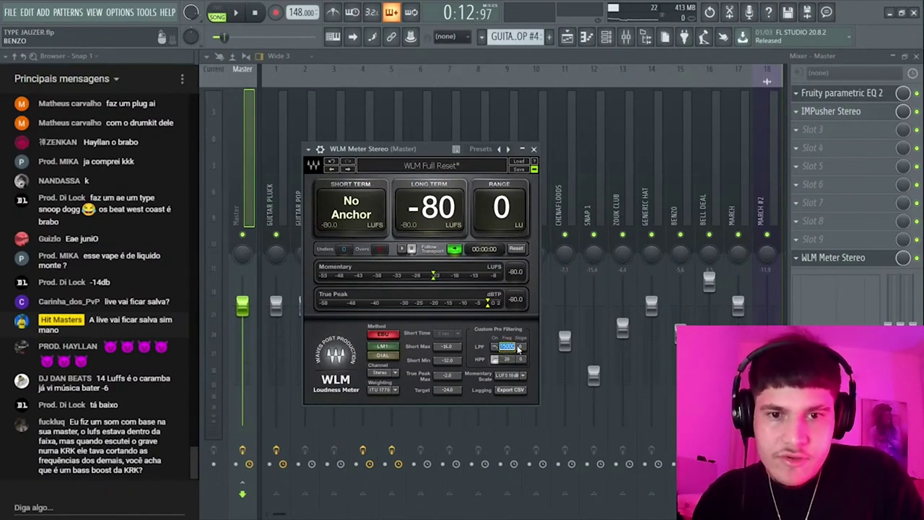
pyautogui.click(509, 347)
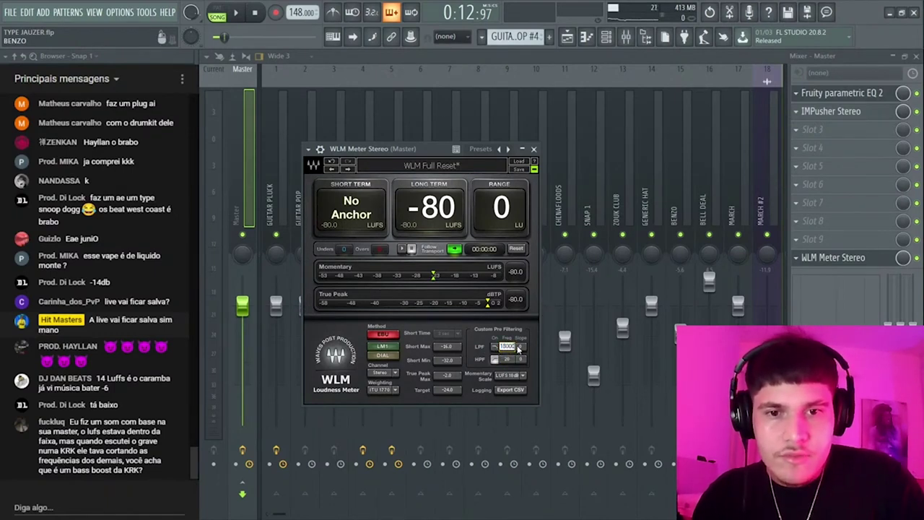
pyautogui.press('Return')
pyautogui.click(496, 347)
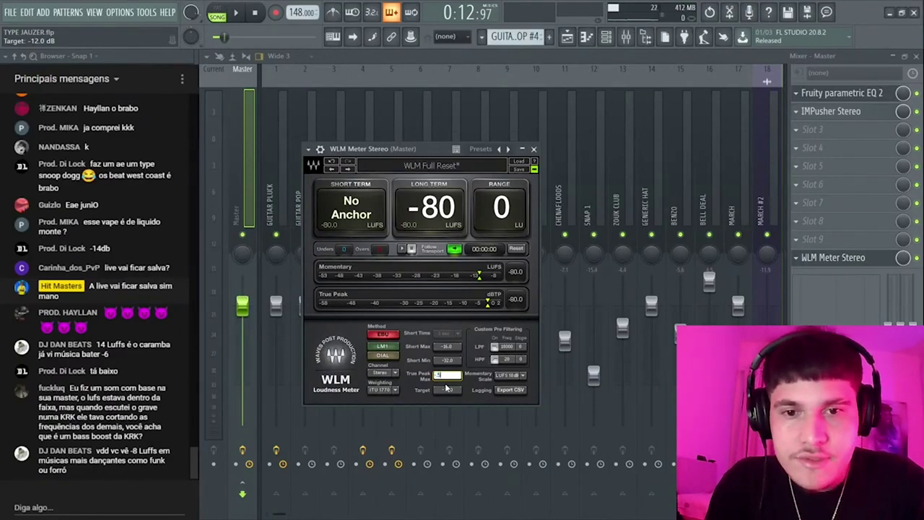
# - Set the WLM Meter's Target to -12.0 dB and its True Peak Max to -0.5
pyautogui.press('Return')
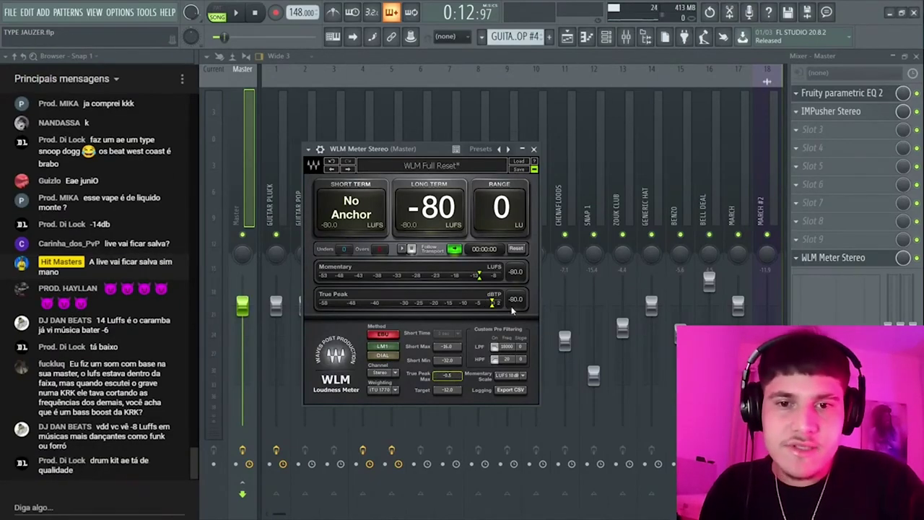
# - Reset the WLM Meter and play the song from the start to measure its overall loudness
pyautogui.click(830, 112)
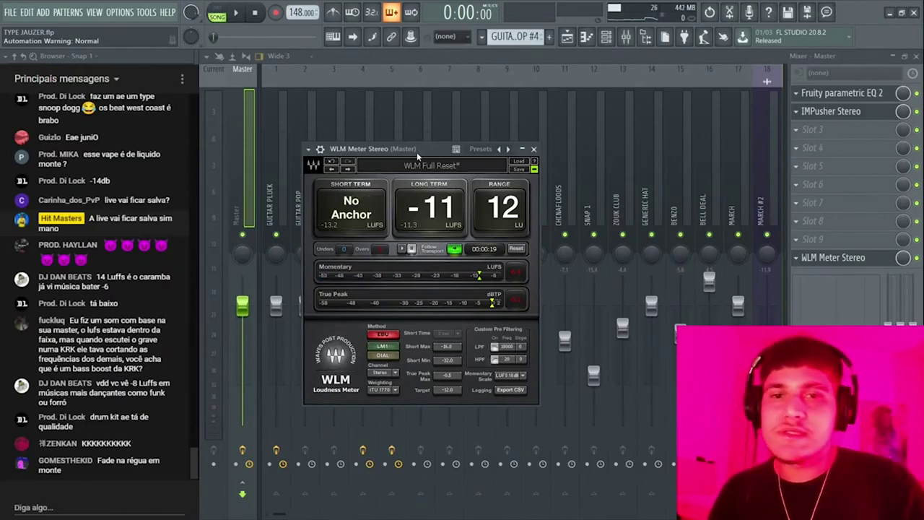
pyautogui.click(515, 248)
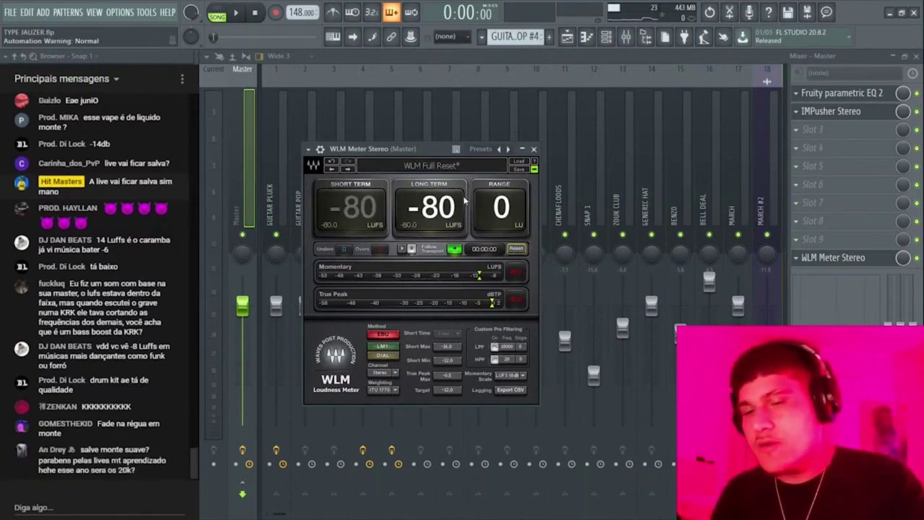
pyautogui.press('space')
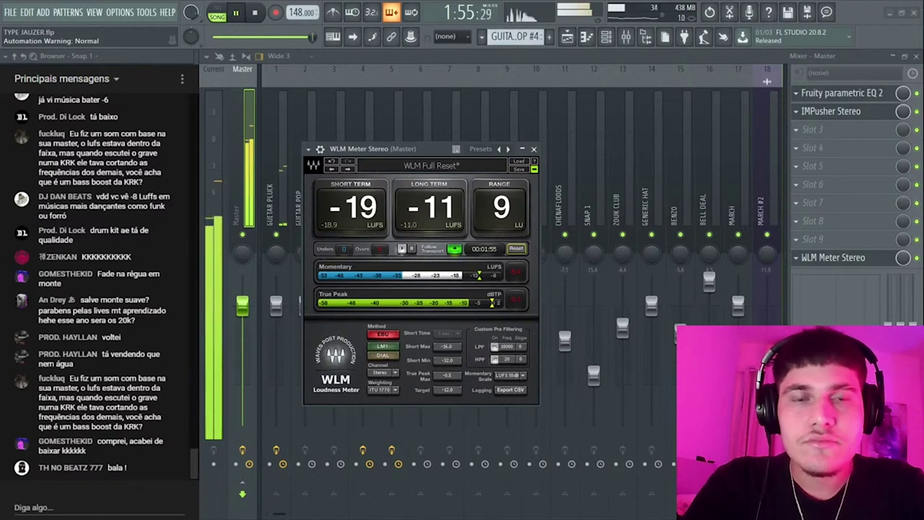
pyautogui.press('space')
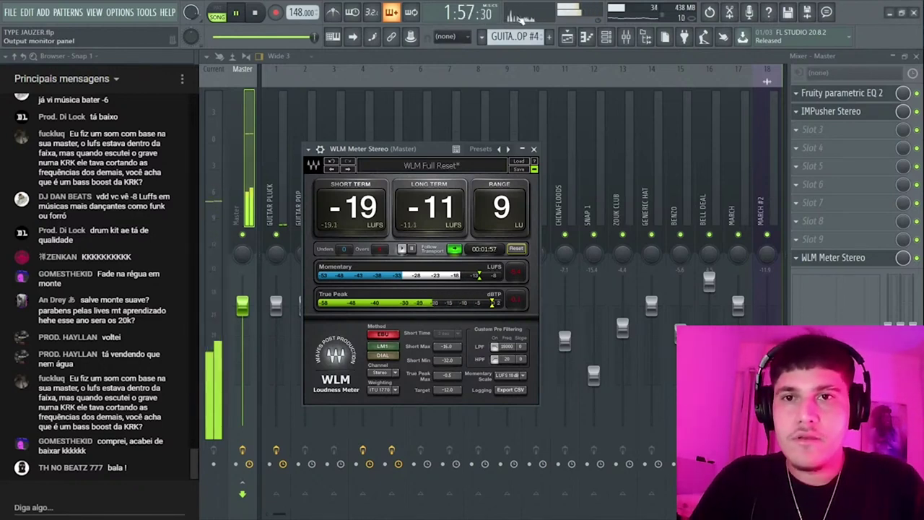